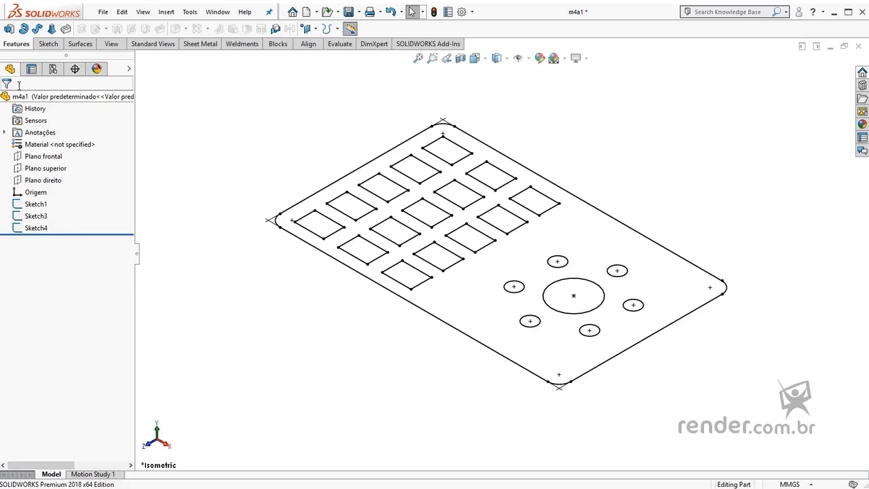
- Start a boss extrusion using the rounded rectangular outline sketch as the profile
left_click(14, 32)
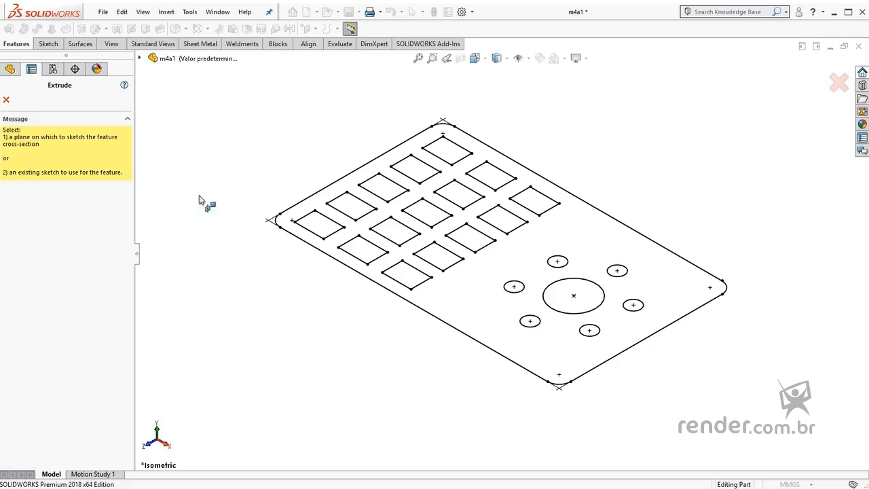
left_click(309, 246)
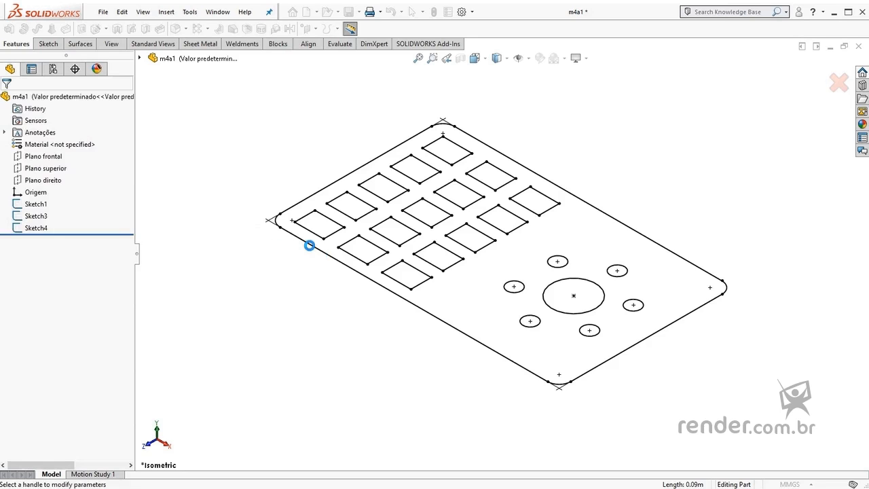
left_click(140, 59)
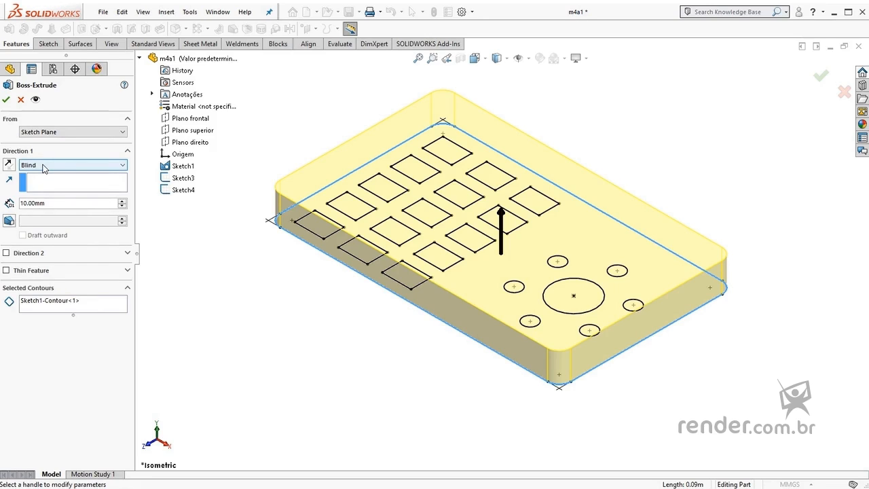
- Try the Mid Plane end condition for the outline's extrusion, and set it back to Blind
left_click(35, 205)
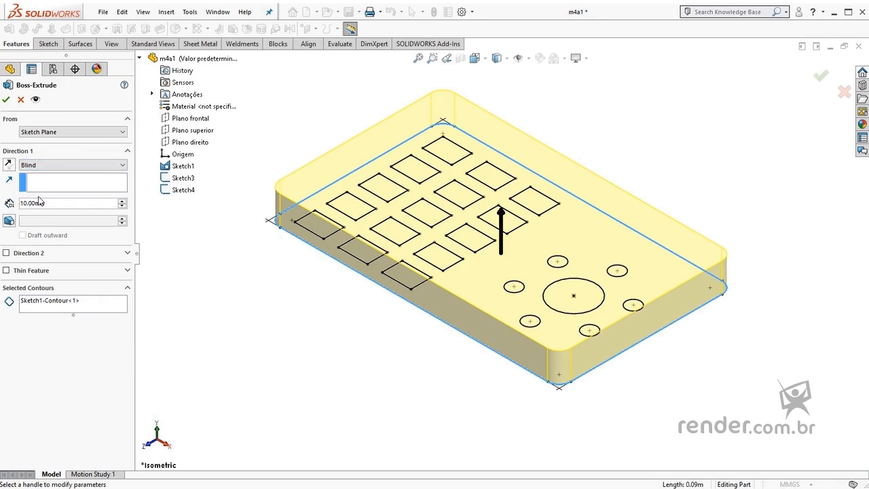
left_click(59, 166)
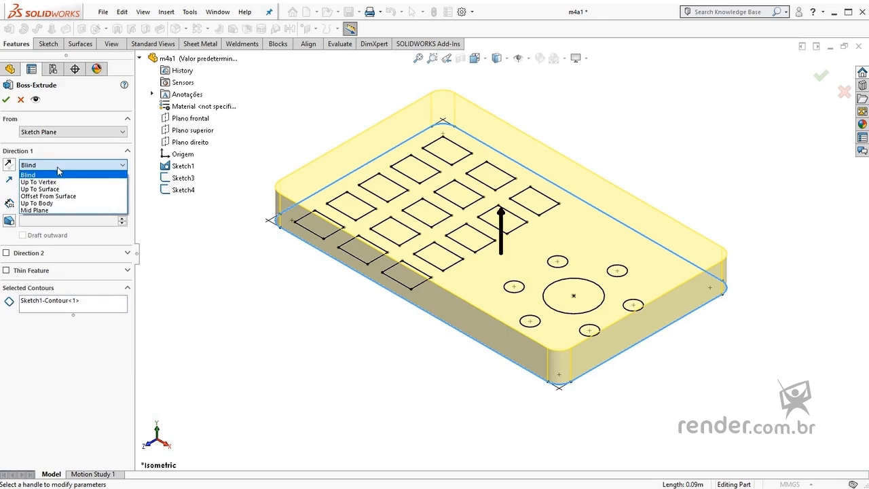
left_click(41, 211)
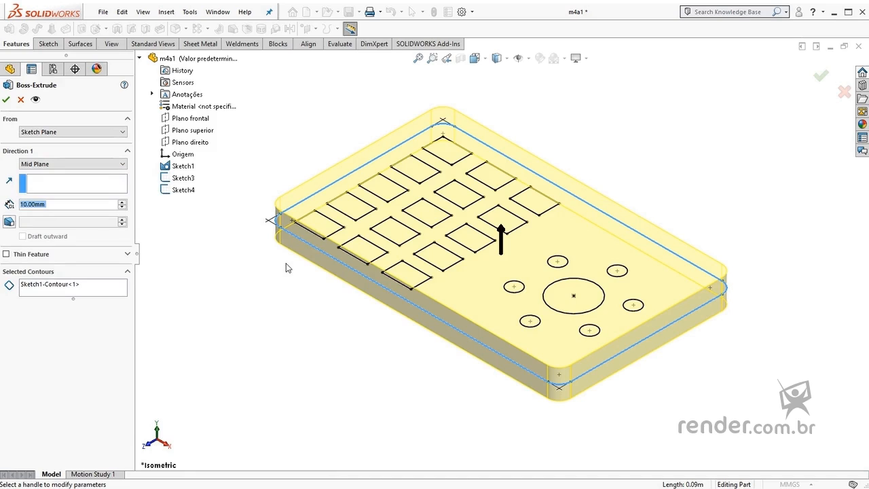
left_click(111, 166)
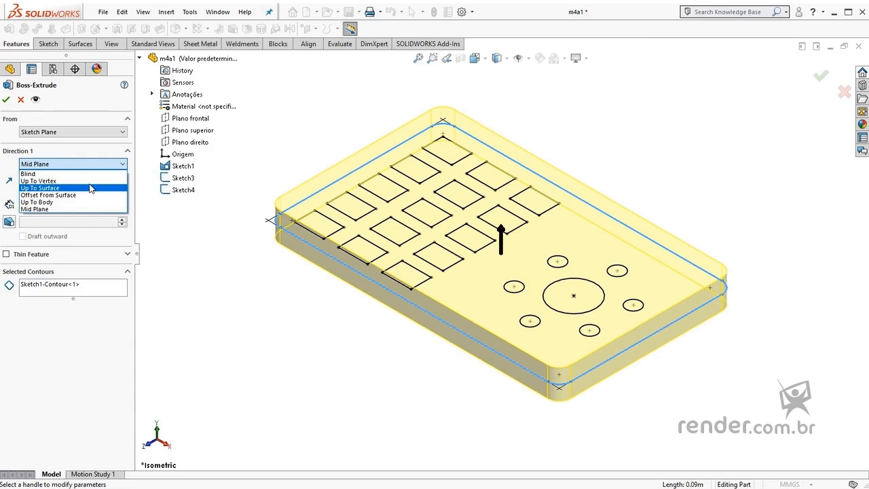
left_click(88, 174)
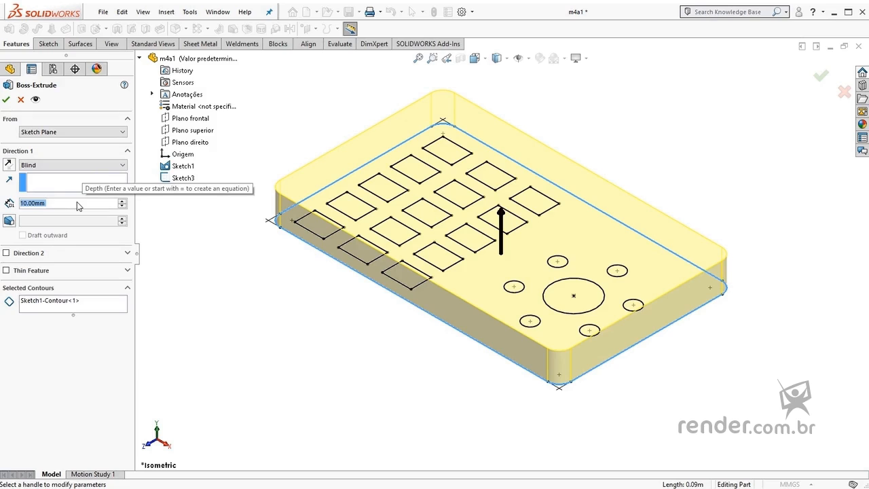
- Set the outline's blind extrusion depth to 9 mm
type("9")
key("Return")
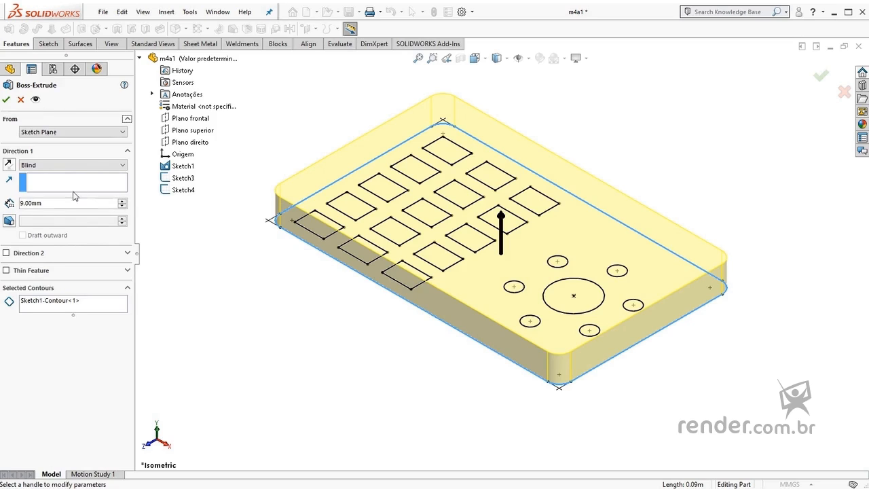
- Try a 1-degree draft with the outward option and a reversed direction on the extrusion, and restore the original settings
left_click(12, 222)
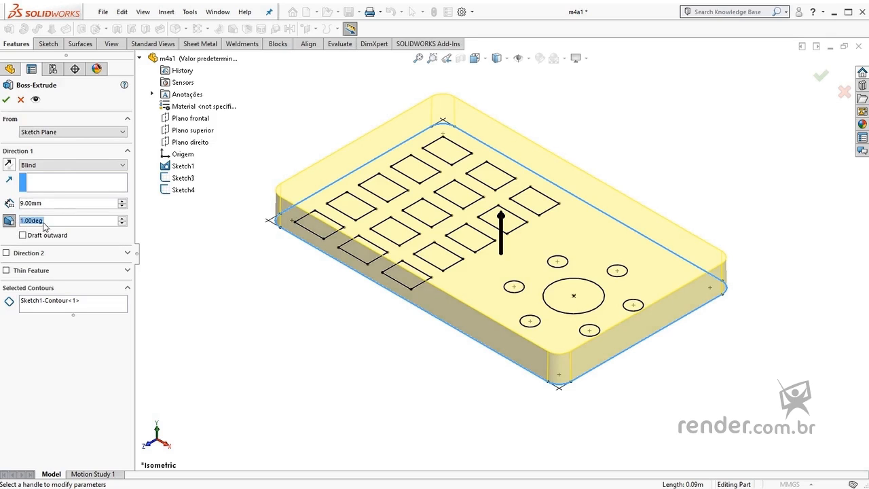
left_click(22, 235)
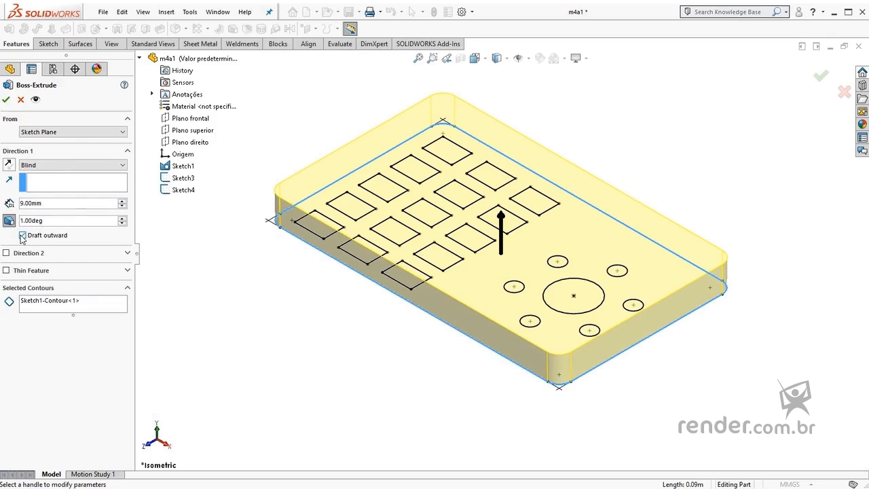
left_click(22, 235)
left_click(10, 221)
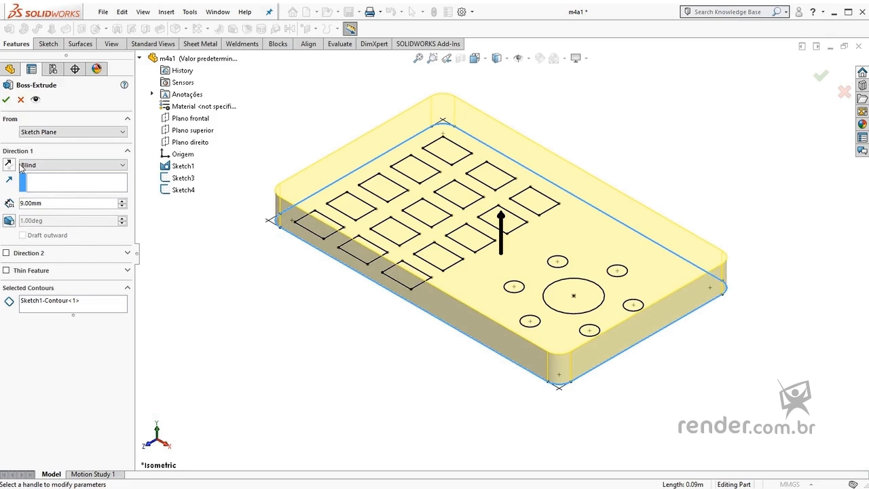
left_click(9, 165)
left_click(9, 165)
left_click(9, 165)
left_click(10, 165)
- Finish the blind extrusion of the rounded outline to create the base plate
left_click(6, 99)
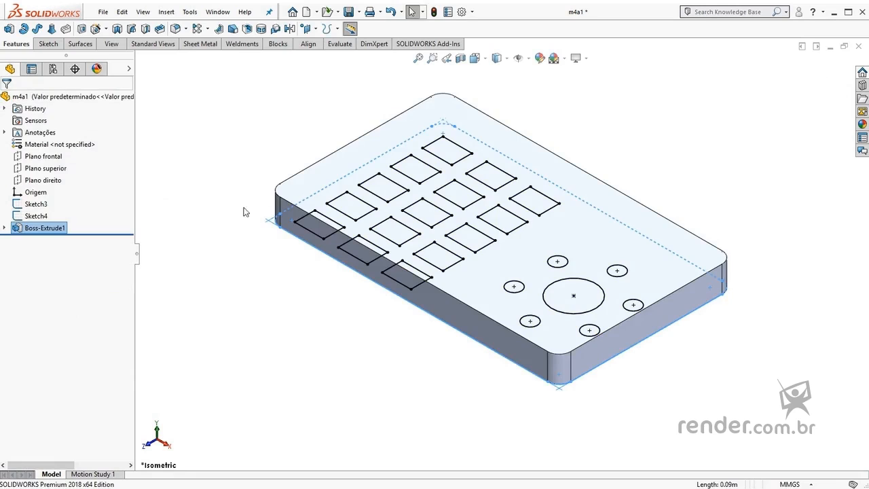
left_click(254, 270)
scroll(565, 349, "down", 3)
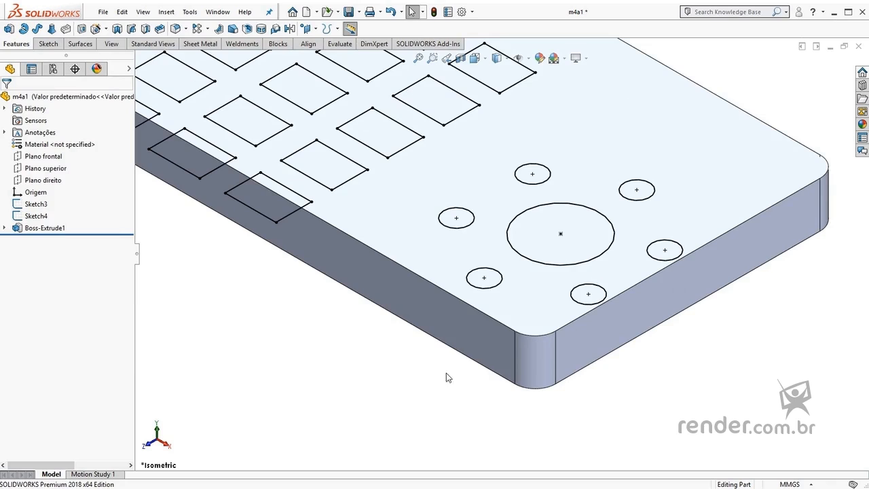
key("f")
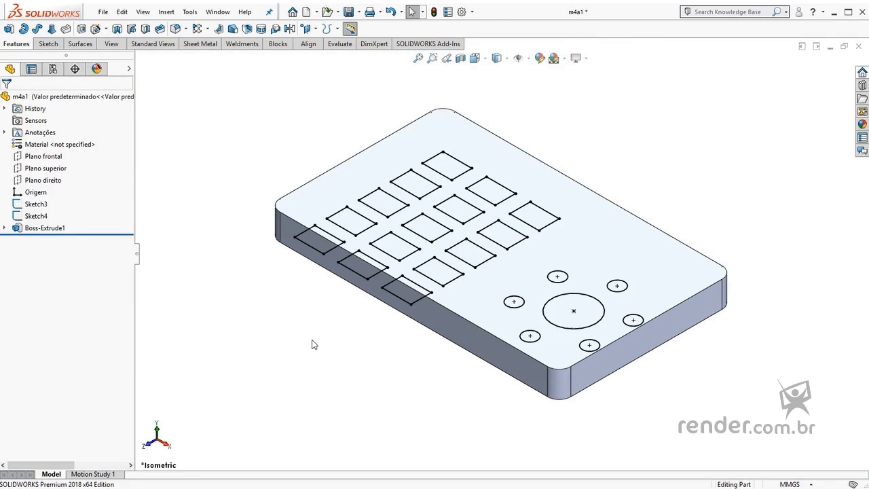
- Start a boss extrusion of Sketch3, the rectangles and small circles, beginning from the plate's top face through Surface/Face/Plane
left_click(10, 30)
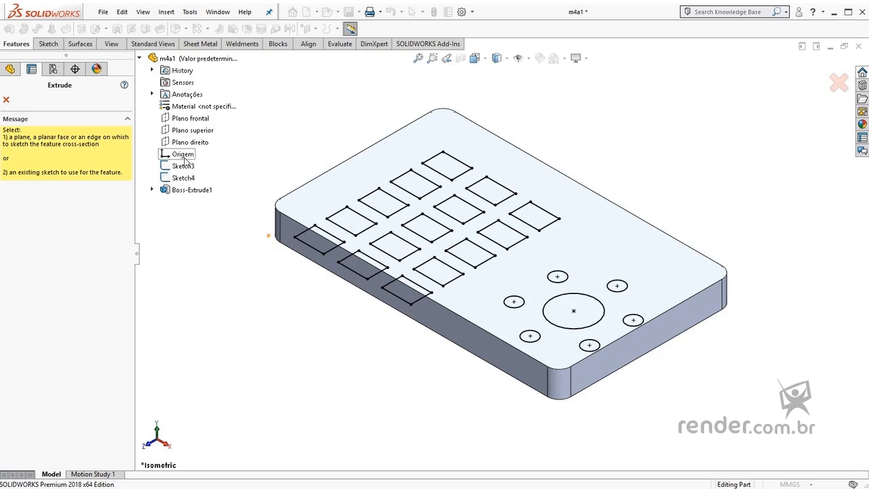
left_click(183, 165)
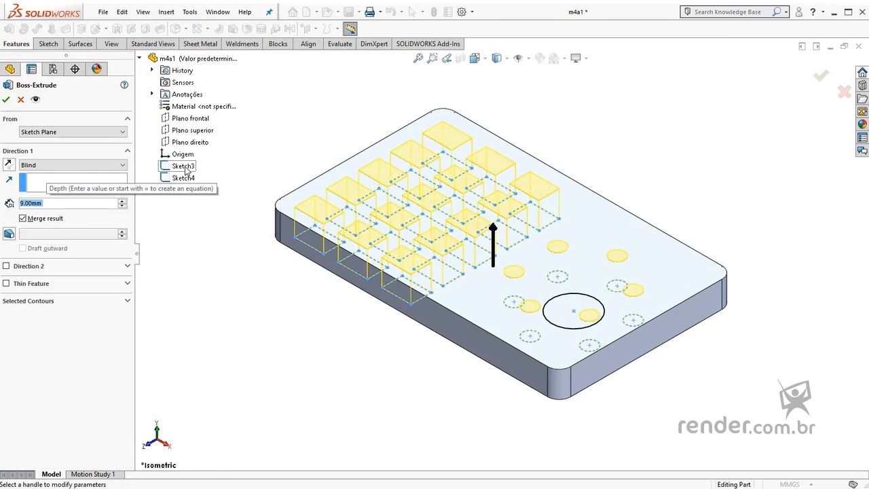
mouse_move(310, 374)
middle_mouse_down()
mouse_move(326, 283)
mouse_move(326, 299)
mouse_move(310, 273)
mouse_move(296, 353)
middle_mouse_up()
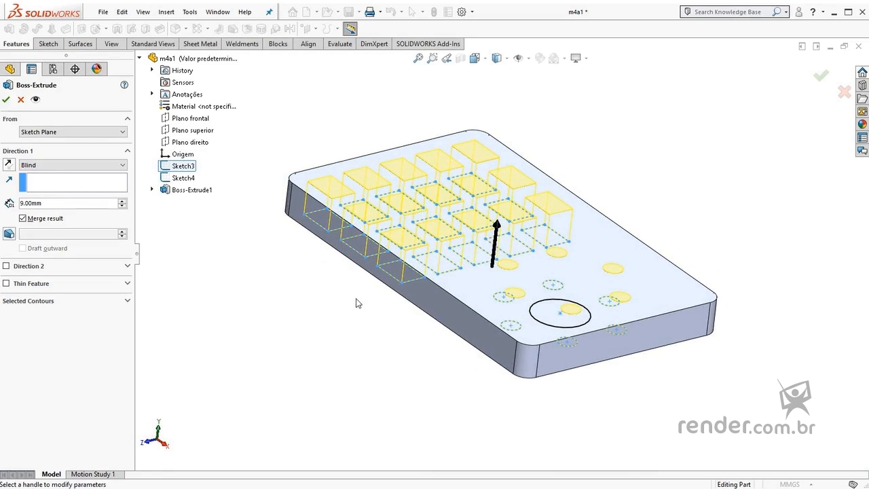
left_click(56, 133)
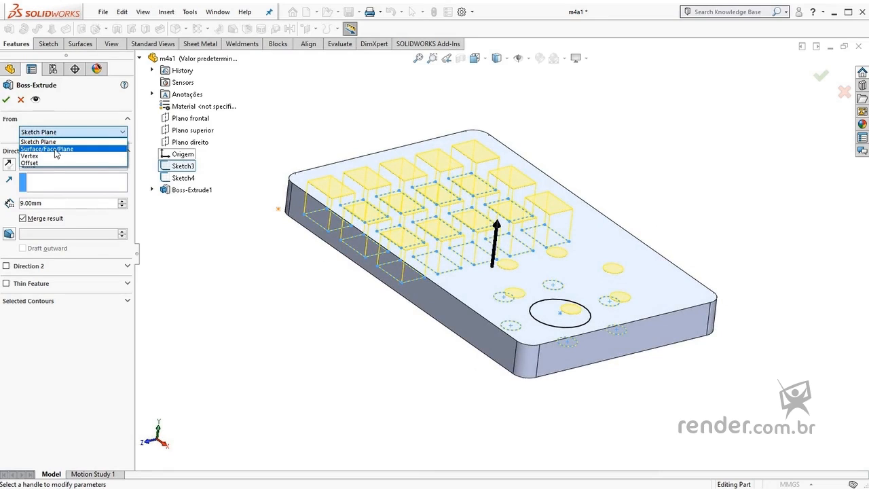
left_click(56, 150)
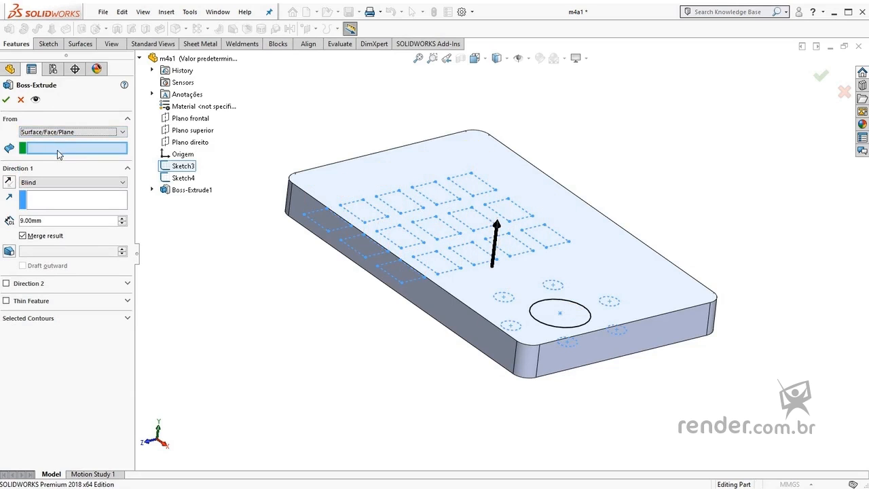
left_click(330, 184)
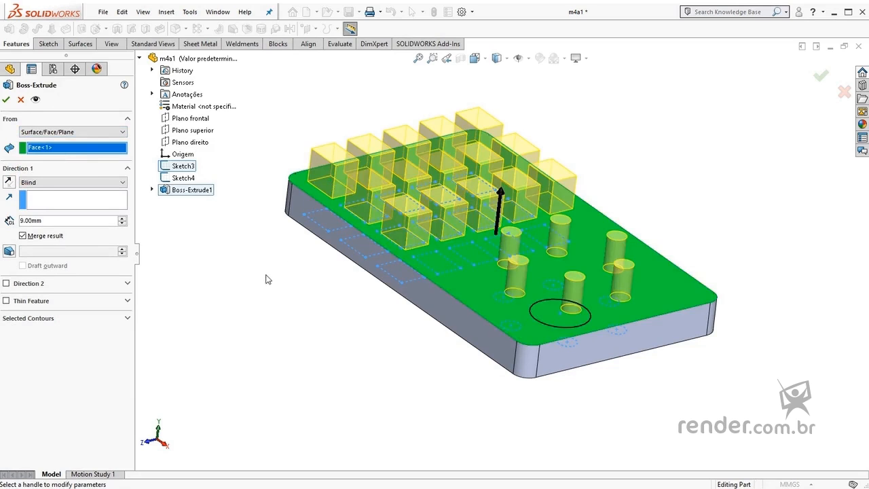
- Set the depth of the rectangle and circle extrusion to 15 mm and finish it with Merge result enabled
mouse_move(268, 278)
middle_mouse_down()
mouse_move(292, 243)
mouse_move(319, 230)
mouse_move(330, 201)
mouse_move(319, 242)
mouse_move(308, 248)
middle_mouse_up()
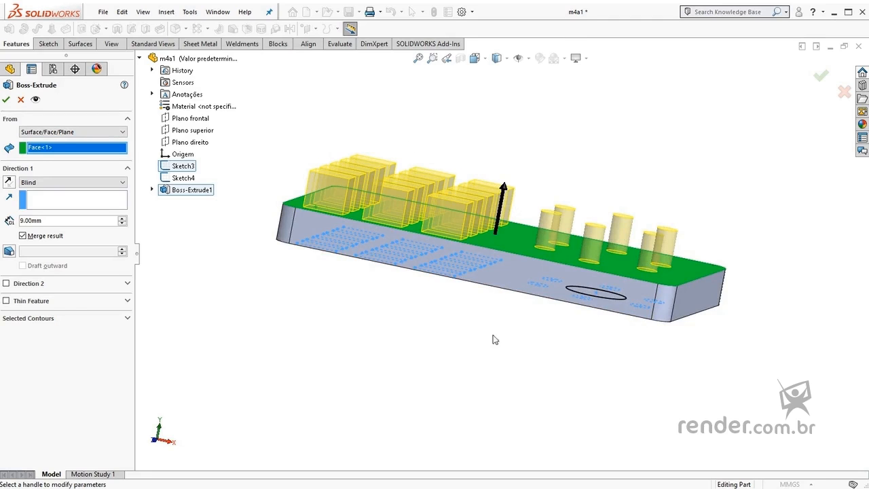
middle_click_drag(494, 340, 447, 380)
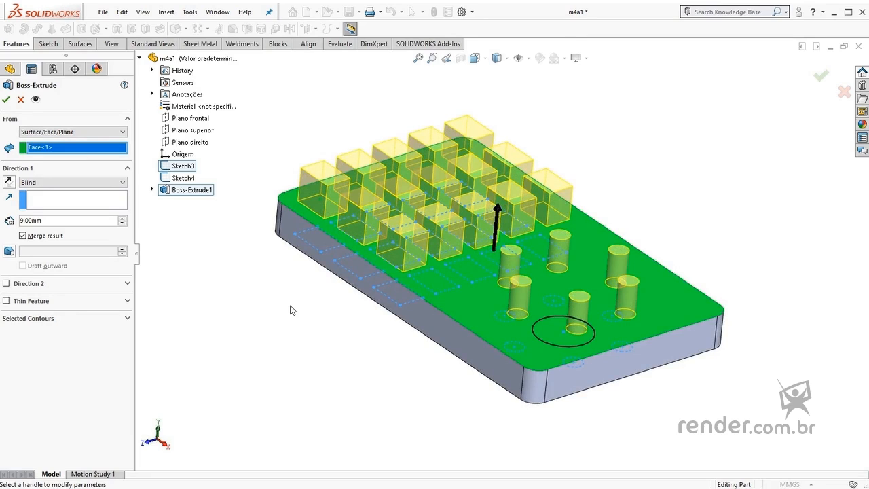
left_click(47, 220)
type("15")
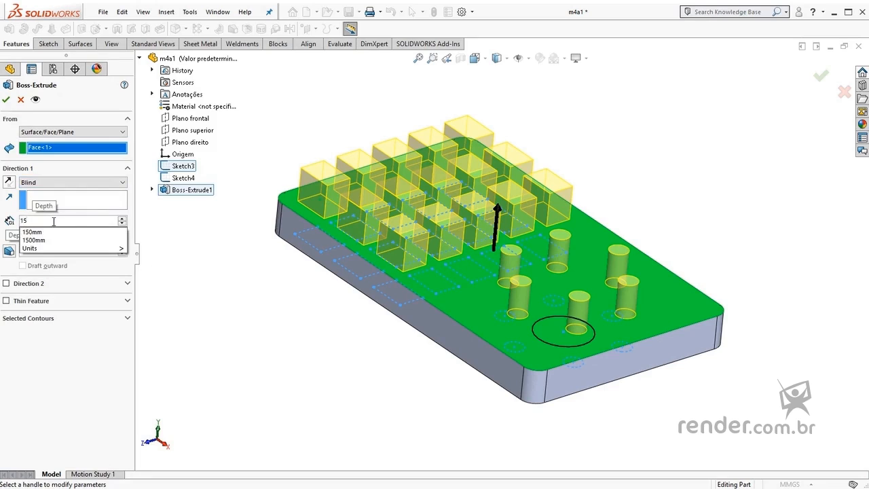
key("Return")
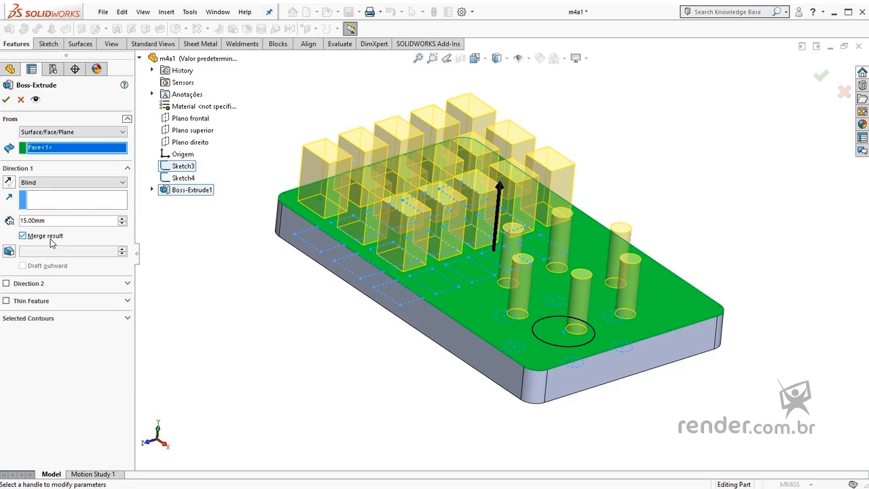
left_click(23, 236)
left_click(22, 236)
left_click(6, 99)
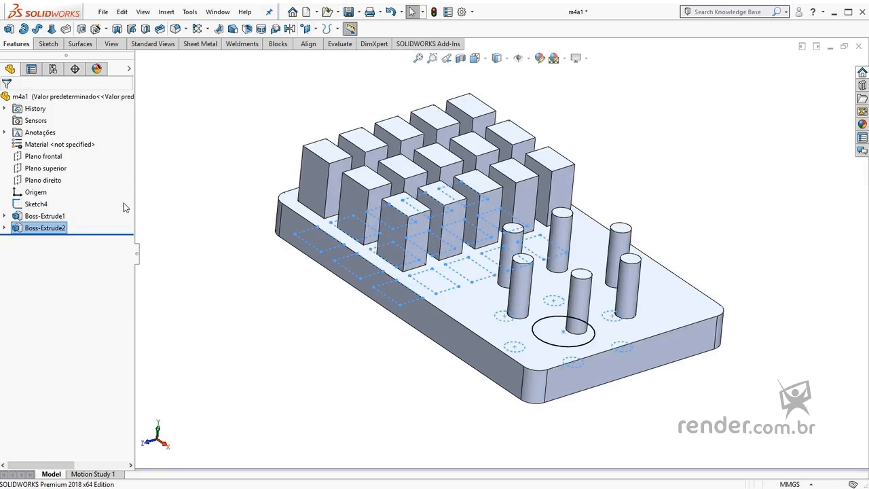
left_click(179, 210)
- Start an extruded cut of Sketch4, the large circle, beginning from the plate's top face through Surface/Face/Plane
mouse_move(252, 260)
middle_mouse_down()
mouse_move(246, 164)
mouse_move(304, 237)
mouse_move(304, 226)
mouse_move(266, 268)
middle_mouse_up()
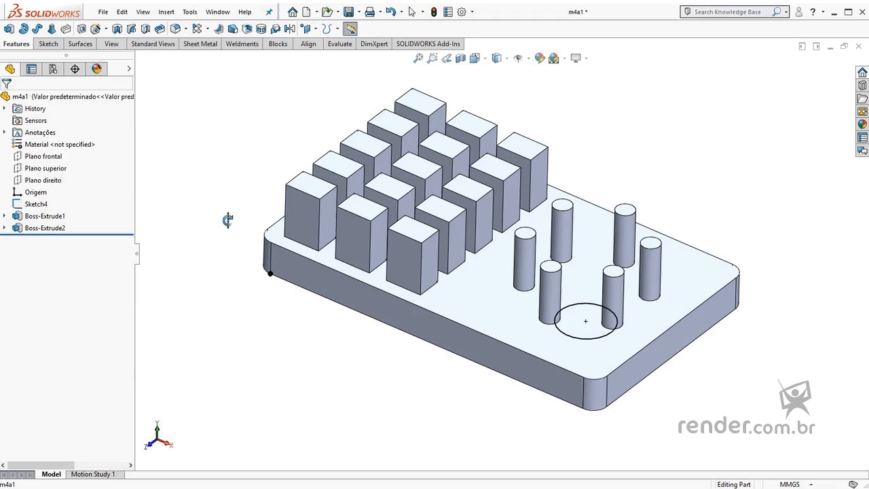
key("Escape")
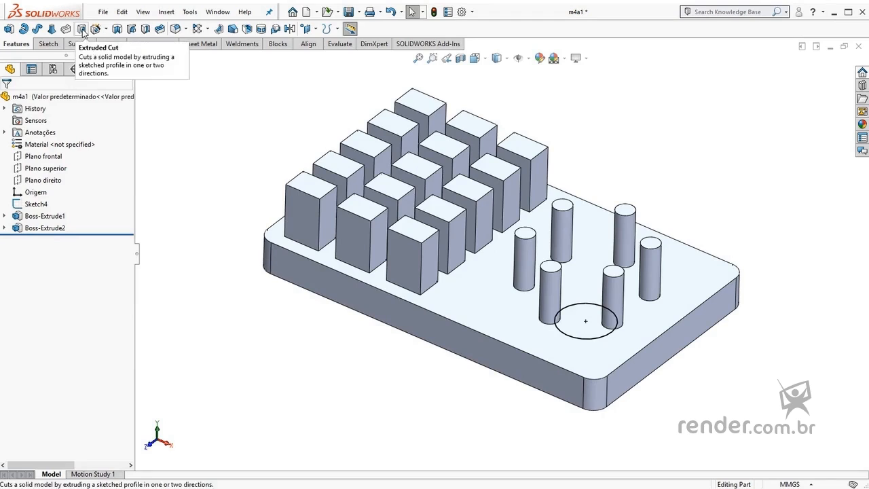
left_click(82, 32)
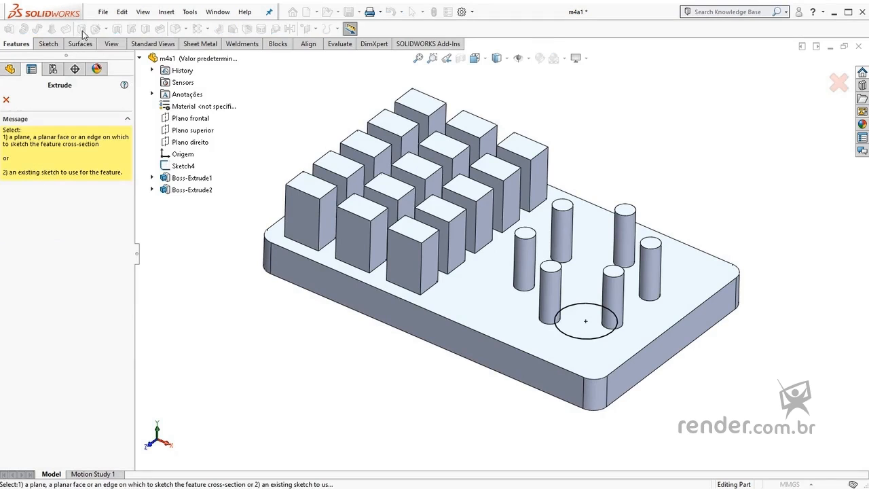
left_click(191, 171)
scroll(639, 386, "down", 1)
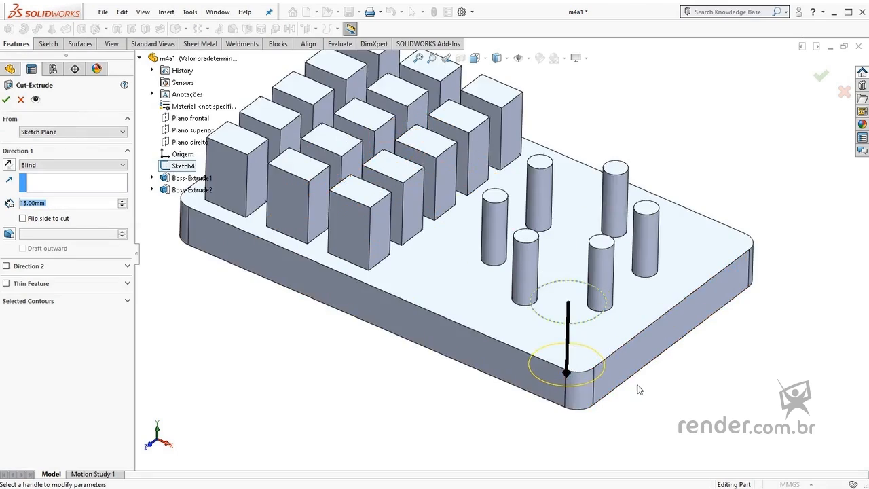
mouse_move(649, 377)
middle_mouse_down()
mouse_move(648, 319)
mouse_move(641, 365)
middle_mouse_up()
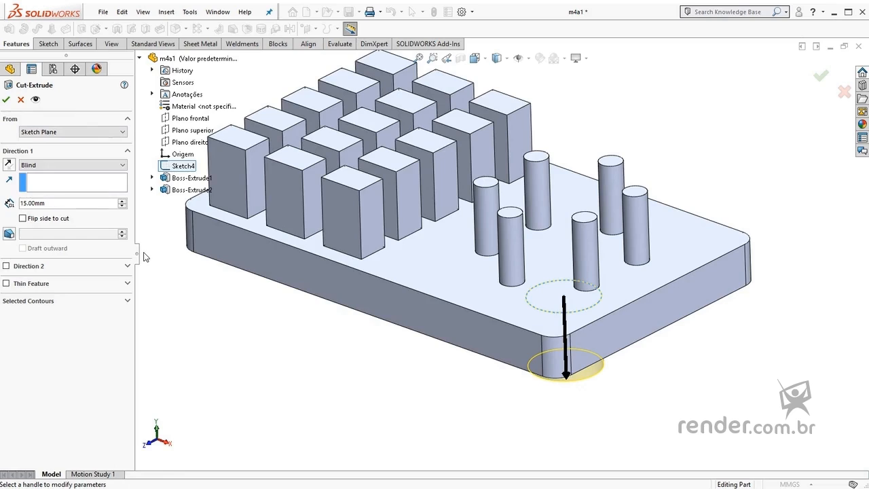
left_click(73, 132)
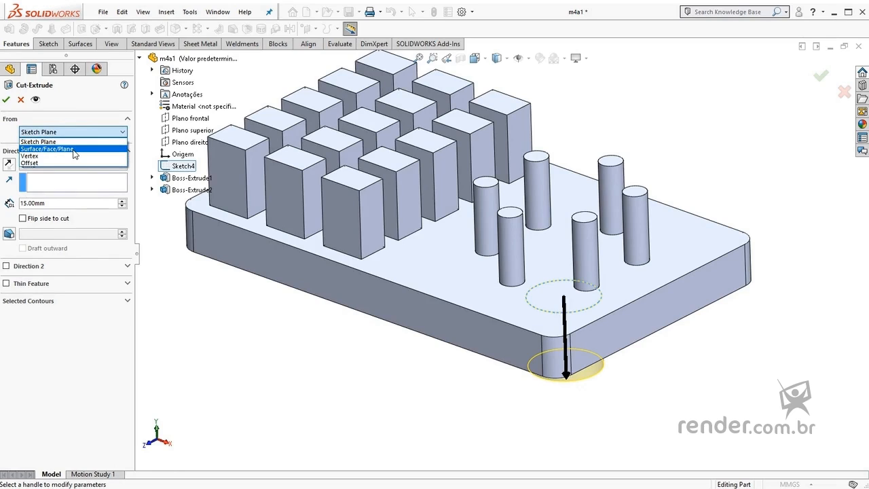
left_click(74, 150)
left_click(467, 271)
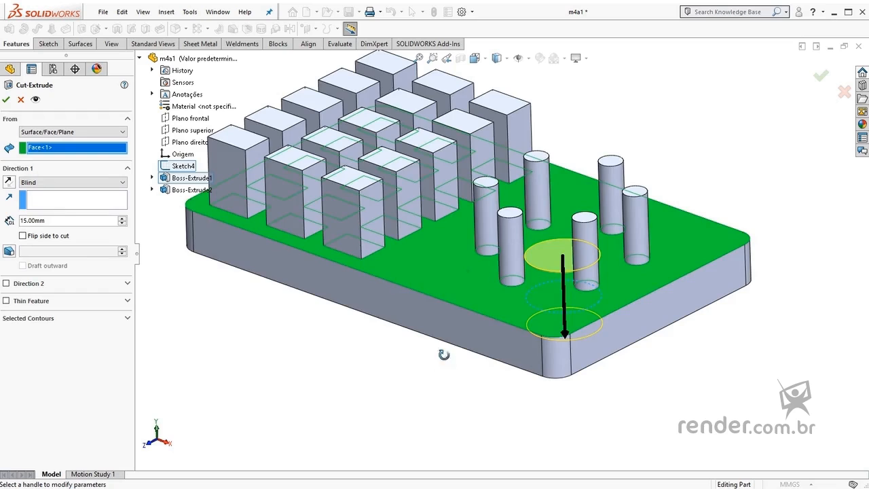
- Set the circular cut's blind depth to 5 mm and finish the extruded cut in the plate
middle_click_drag(444, 354, 460, 331)
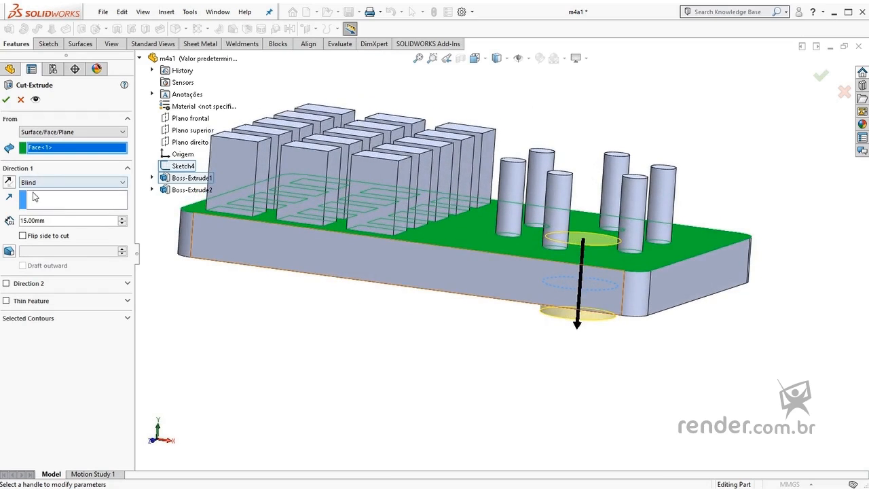
left_click(57, 221)
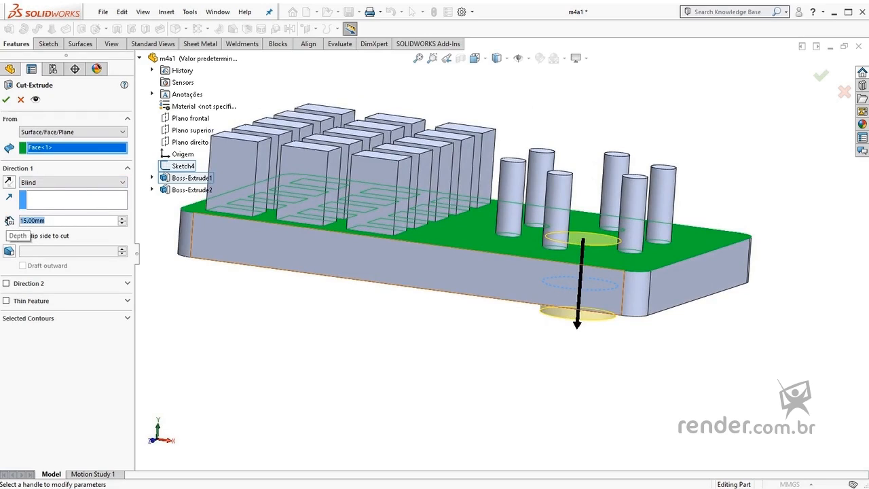
type("5")
key("Return")
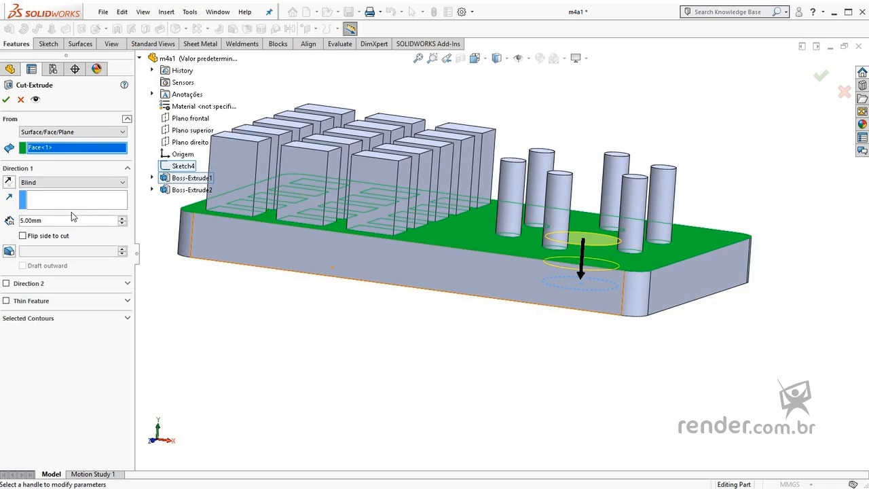
middle_click_drag(527, 329, 547, 291)
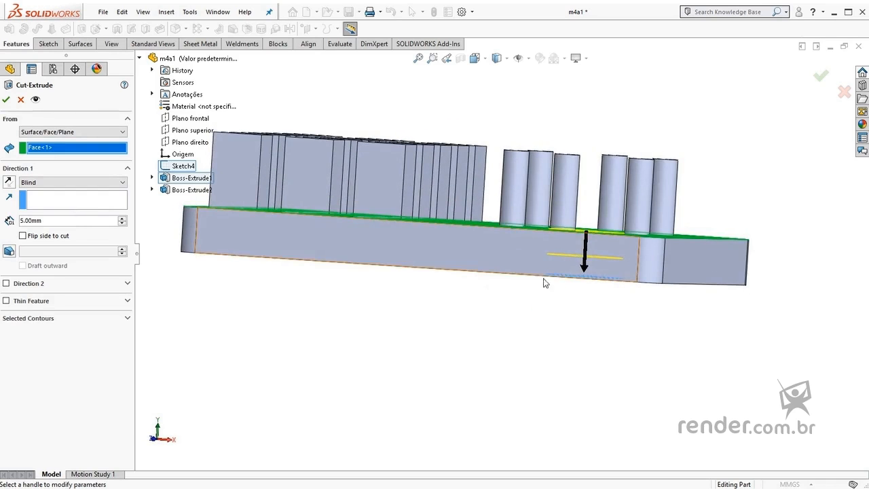
middle_click_drag(581, 348, 555, 387)
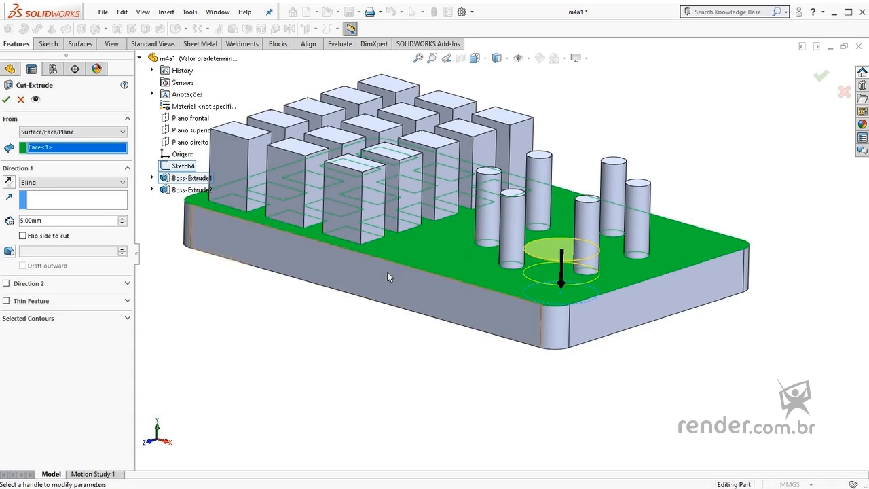
left_click(6, 100)
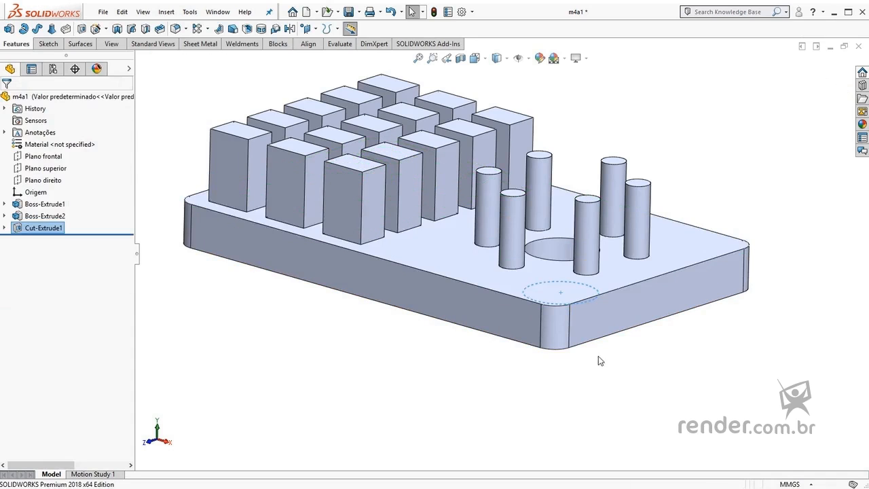
middle_click_drag(600, 358, 633, 426)
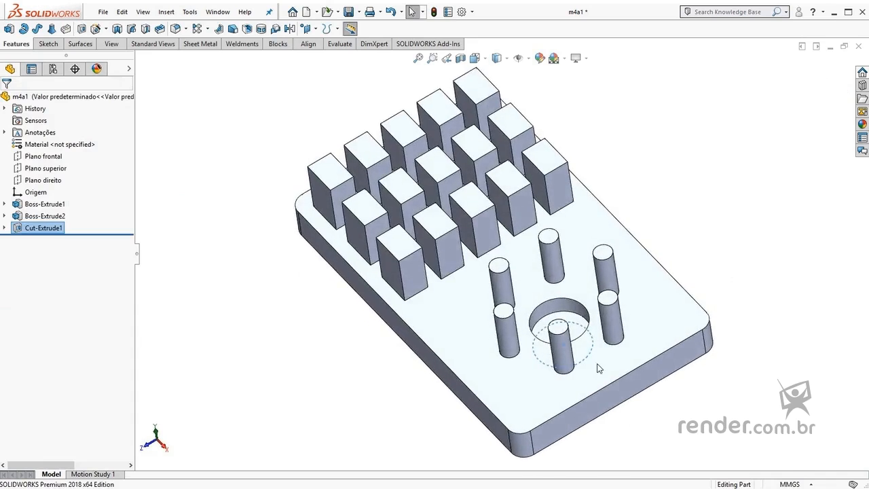
scroll(591, 357, "down", 4)
scroll(592, 360, "up", 3)
left_click(649, 378)
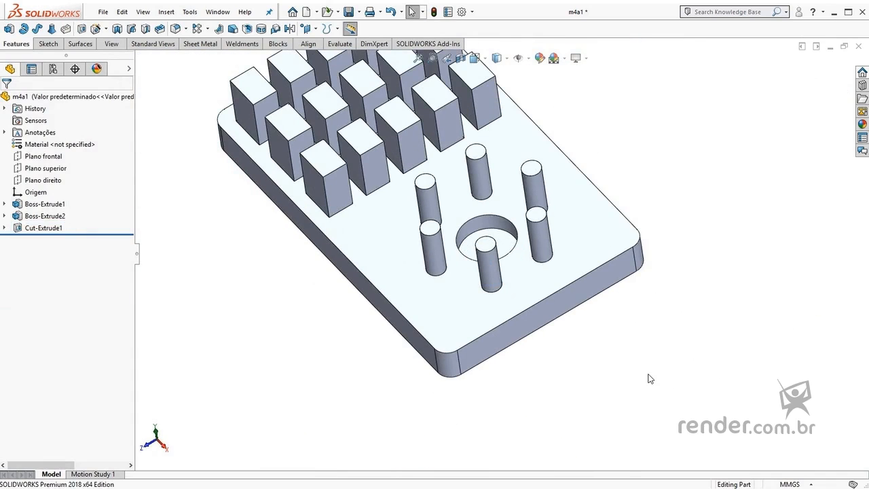
- Sketch a corner rectangle about 50 by 36 mm on the front plane (Plano frontal), beside the plate, and show it in front view
key("ctrl+7")
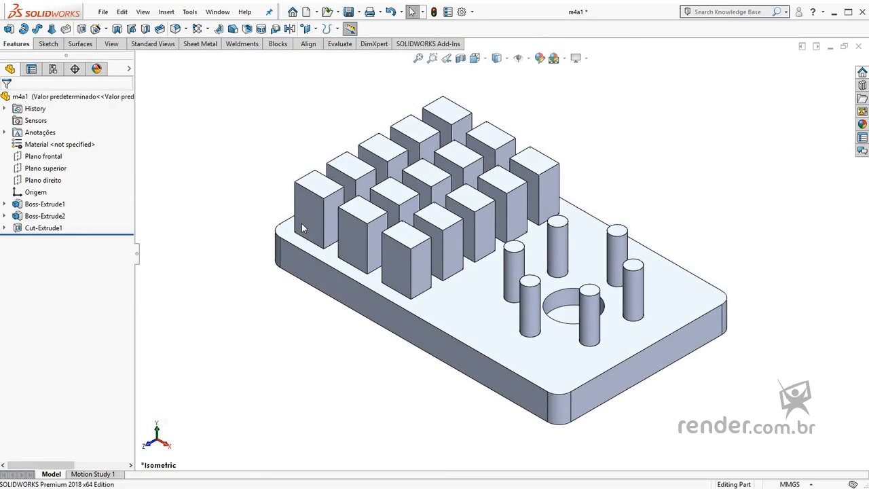
key("z")
key("z")
key("z")
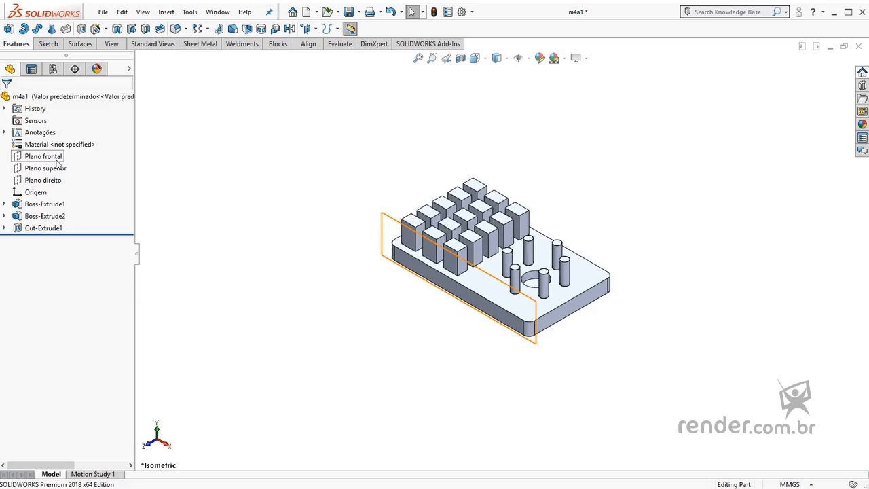
left_click(53, 158)
left_click(62, 143)
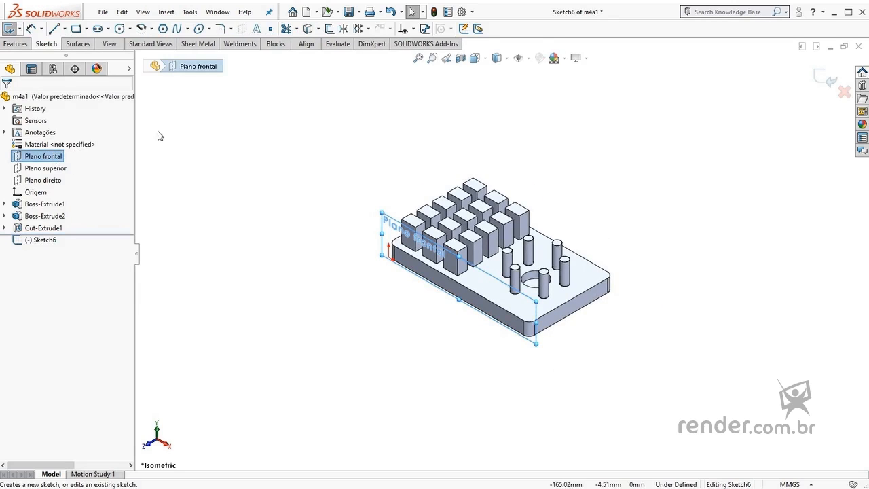
left_click(76, 28)
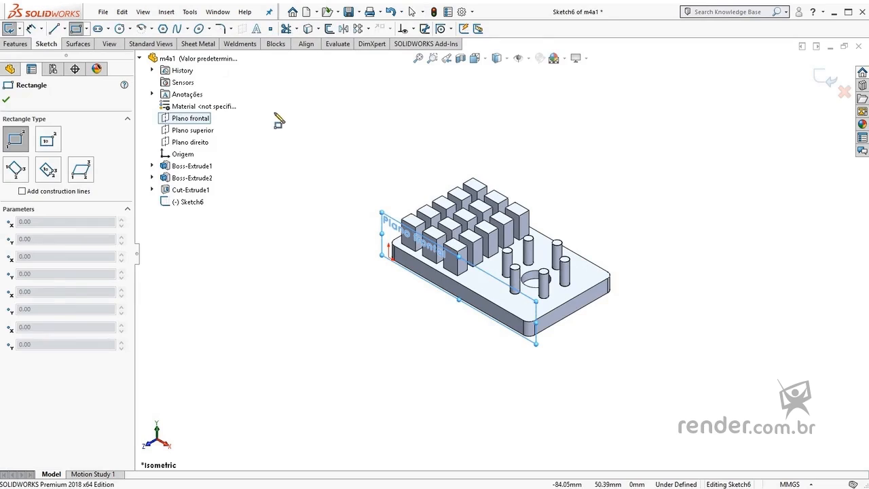
left_click(271, 107)
left_click(340, 205)
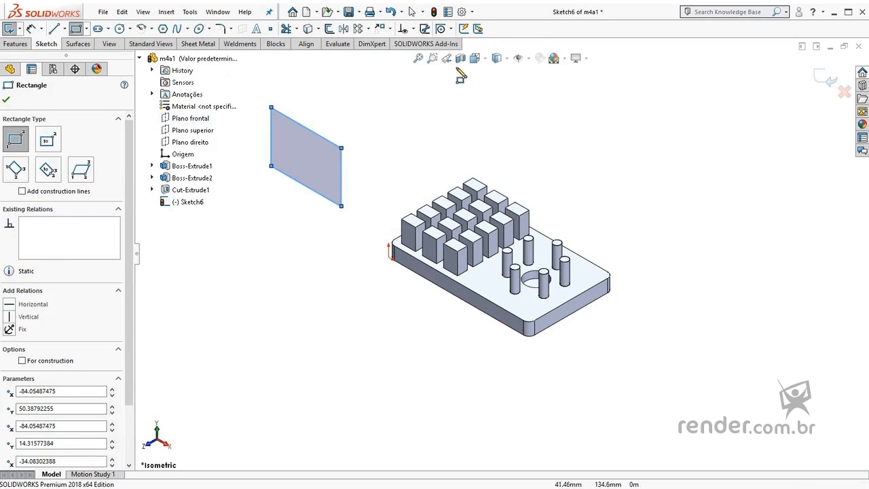
left_click(485, 59)
left_click(517, 122)
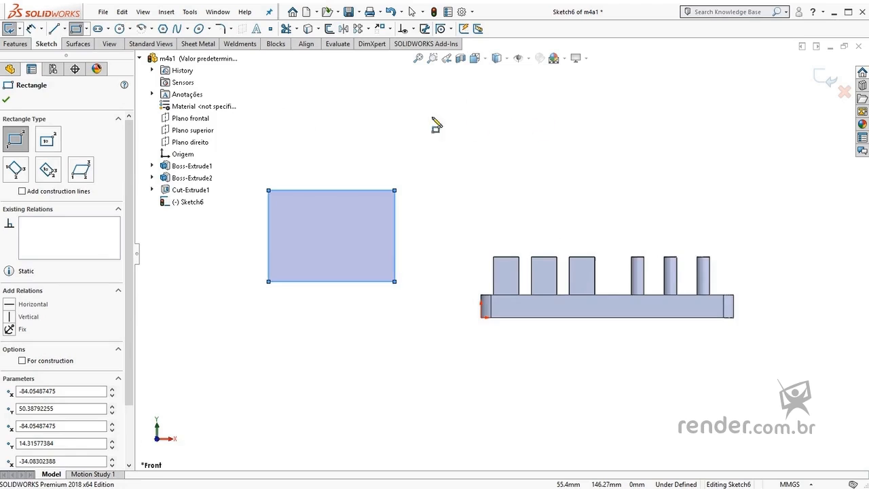
- Start a boss extrusion of the new rectangle and set its blind depth to 38 mm
left_click(15, 43)
left_click(10, 29)
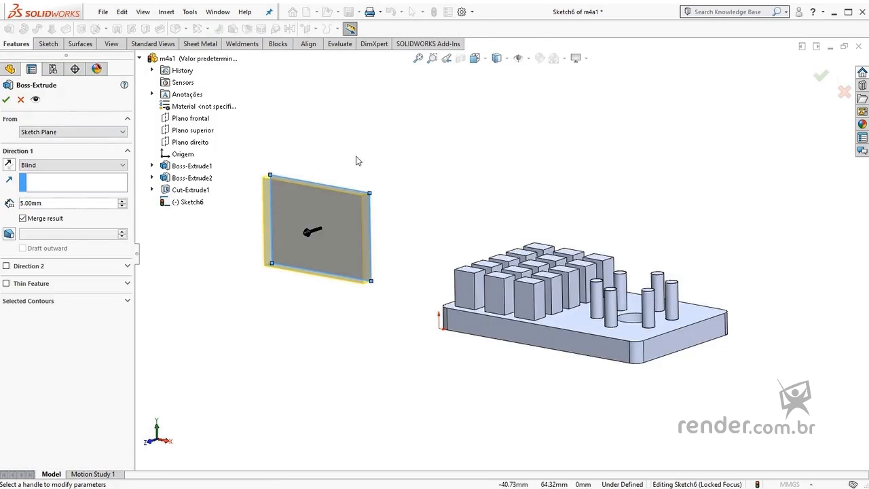
left_click_drag(333, 202, 240, 213)
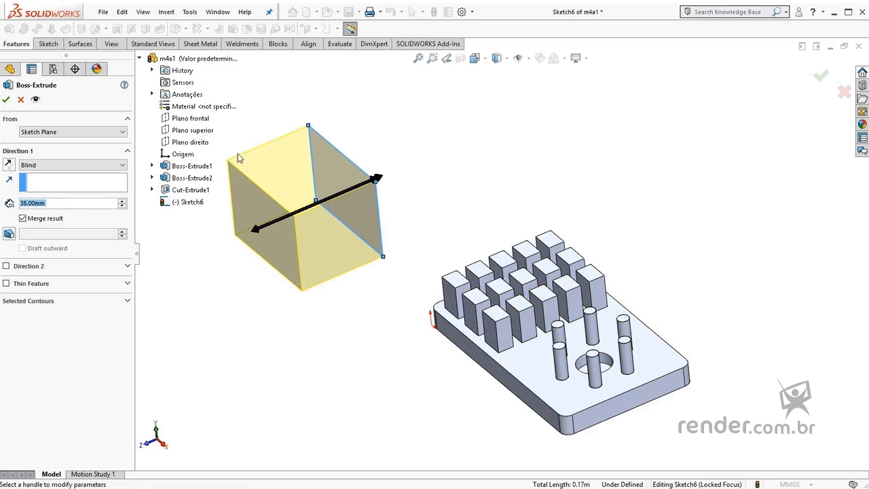
- Make the rectangle's extrusion a One-Direction thin feature with 2 mm wall thickness and finish it
left_click(6, 283)
middle_click_drag(275, 313, 269, 331)
left_click(50, 316)
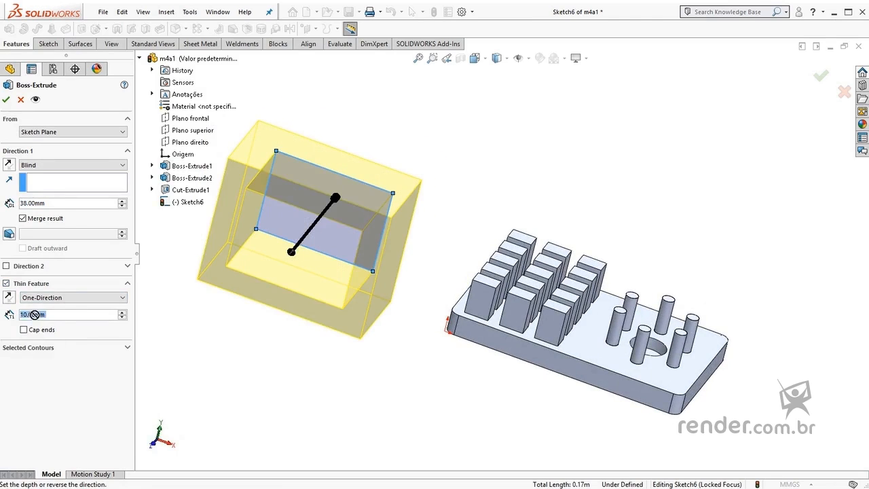
type("2")
key("Return")
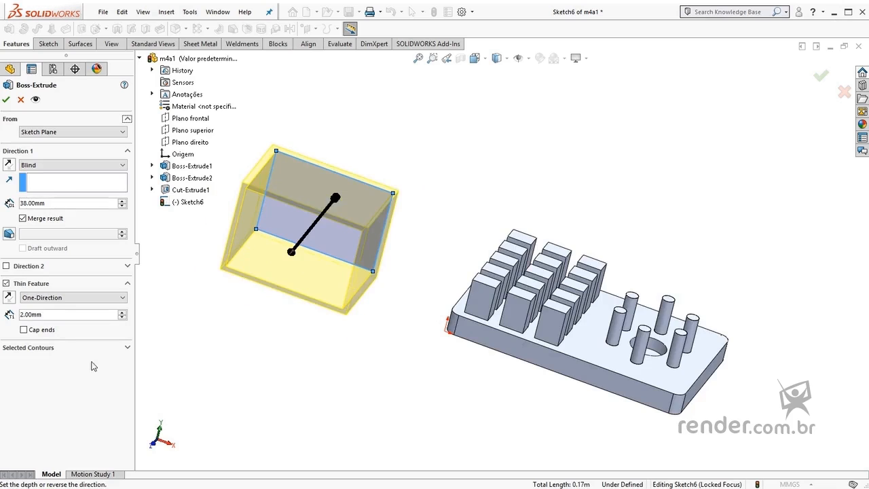
scroll(377, 304, "down", 3)
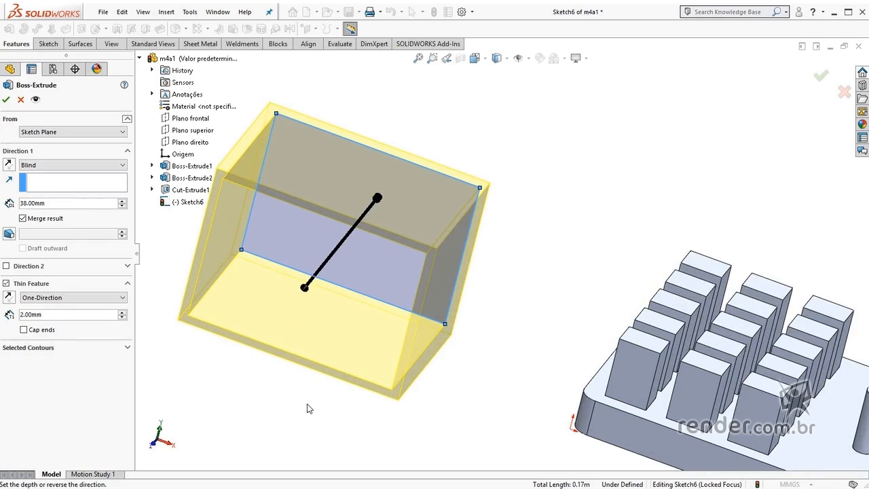
scroll(307, 408, "up", 3)
middle_click_drag(306, 374, 302, 330)
key("Return")
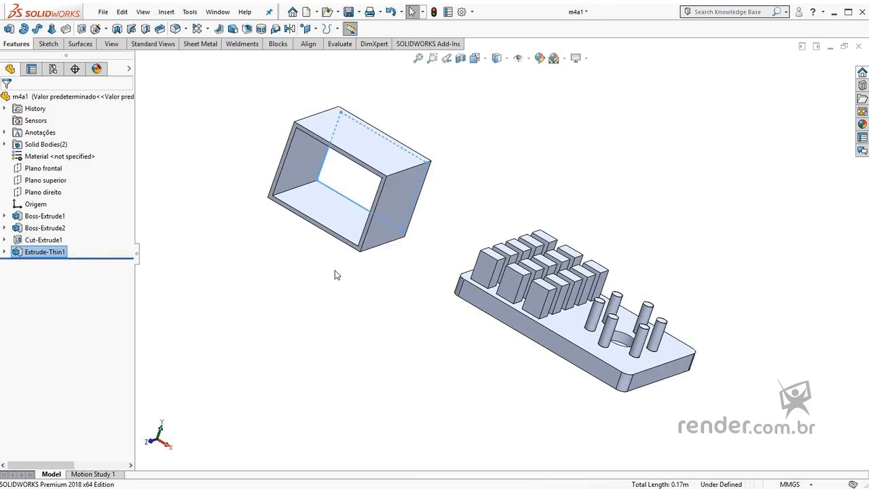
- Examine the thin-walled box from several angles and in isometric view, and review the settings of its thin extrusion
left_click(336, 272)
scroll(374, 166, "down", 3)
scroll(423, 213, "up", 3)
middle_click_drag(417, 185, 469, 179)
middle_click_drag(326, 257, 316, 315)
key("ctrl+7")
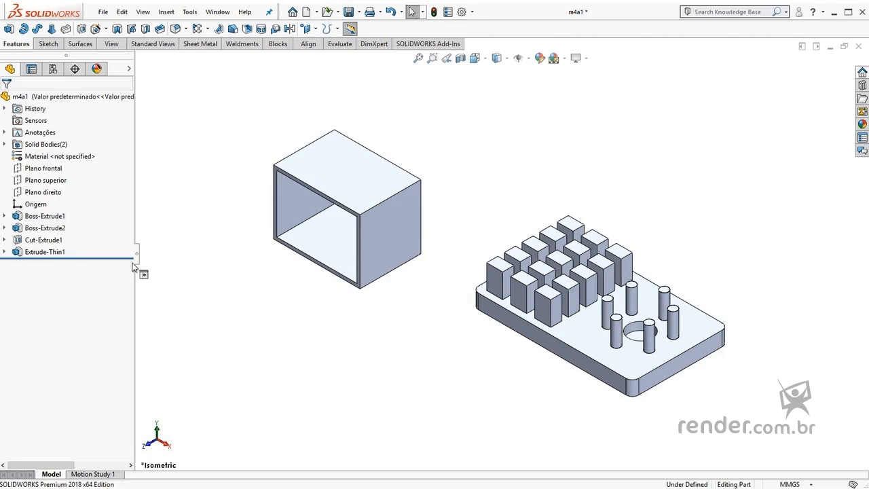
left_click(52, 252)
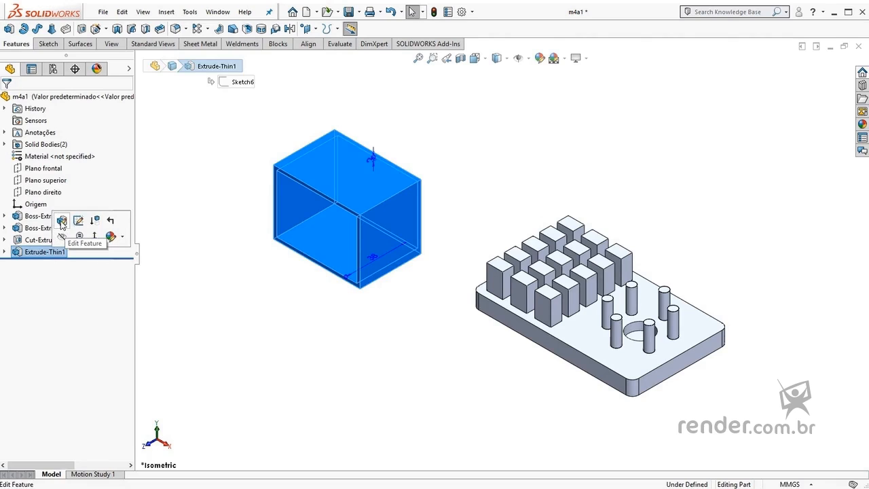
left_click(61, 221)
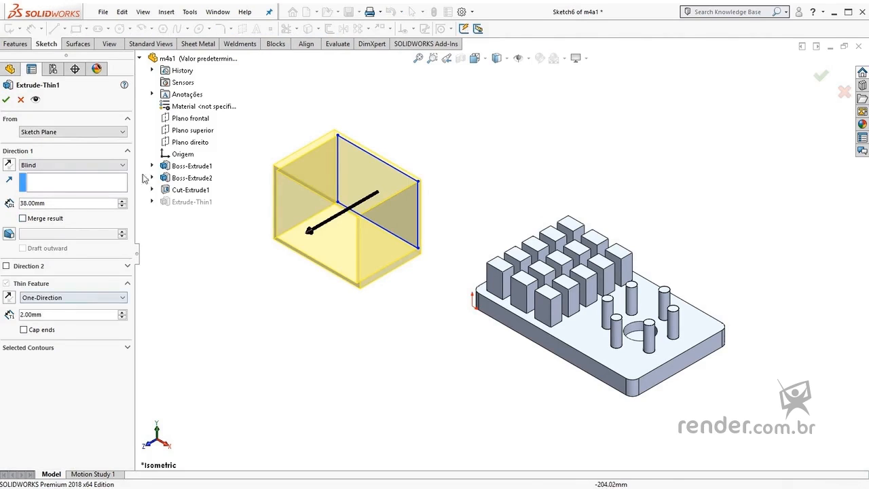
left_click(21, 99)
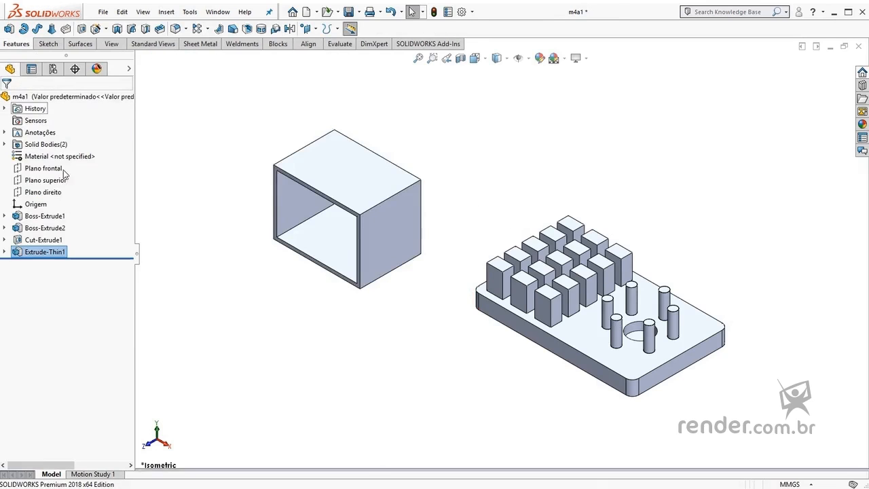
left_click(60, 241)
left_click(63, 253)
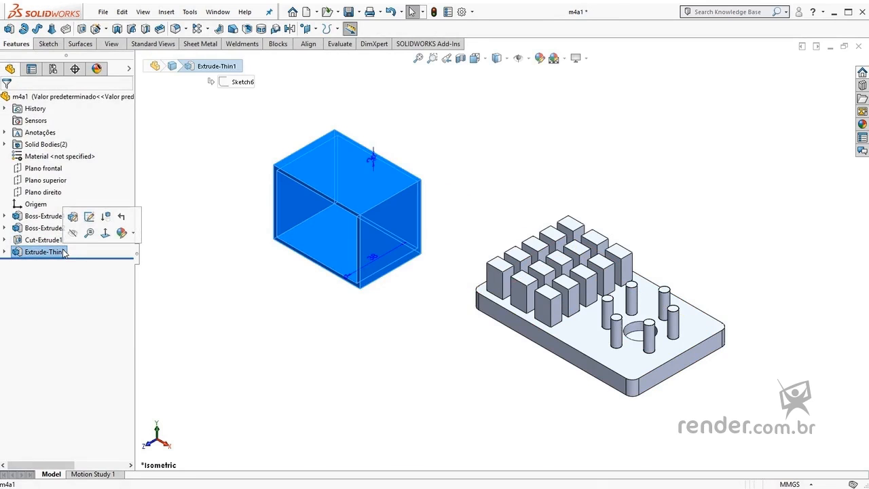
left_click(233, 319)
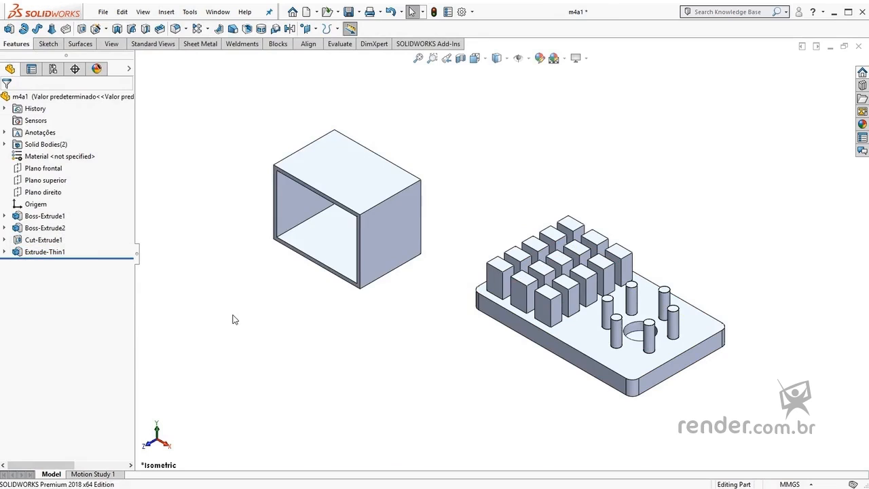